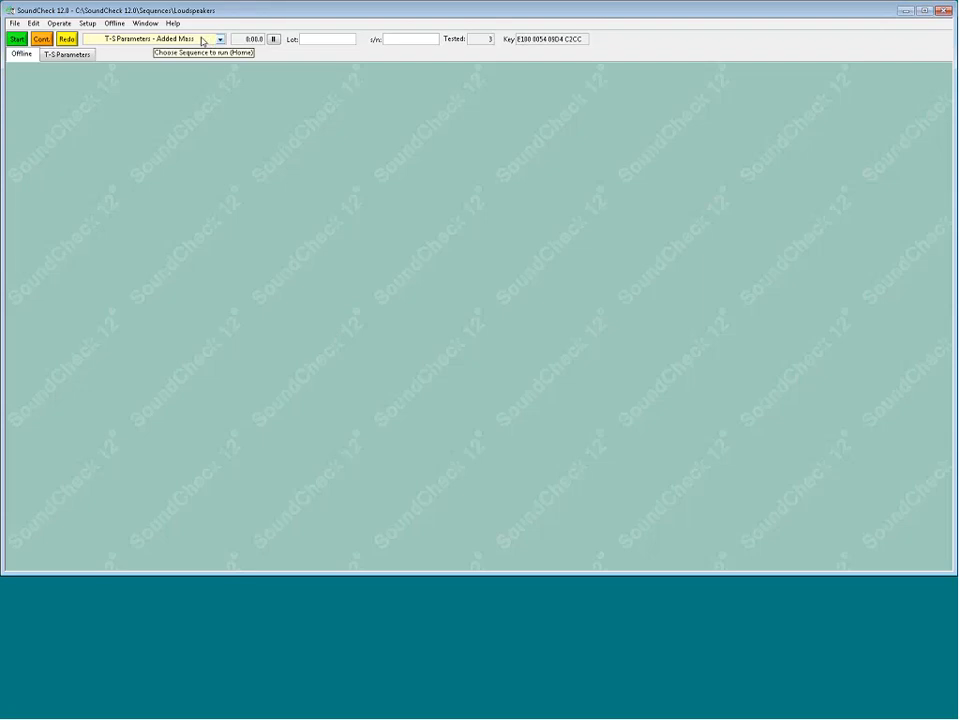
Run the T-S Parameters - Added Mass sequence and recall the impedance curves from disk.
click(201, 41)
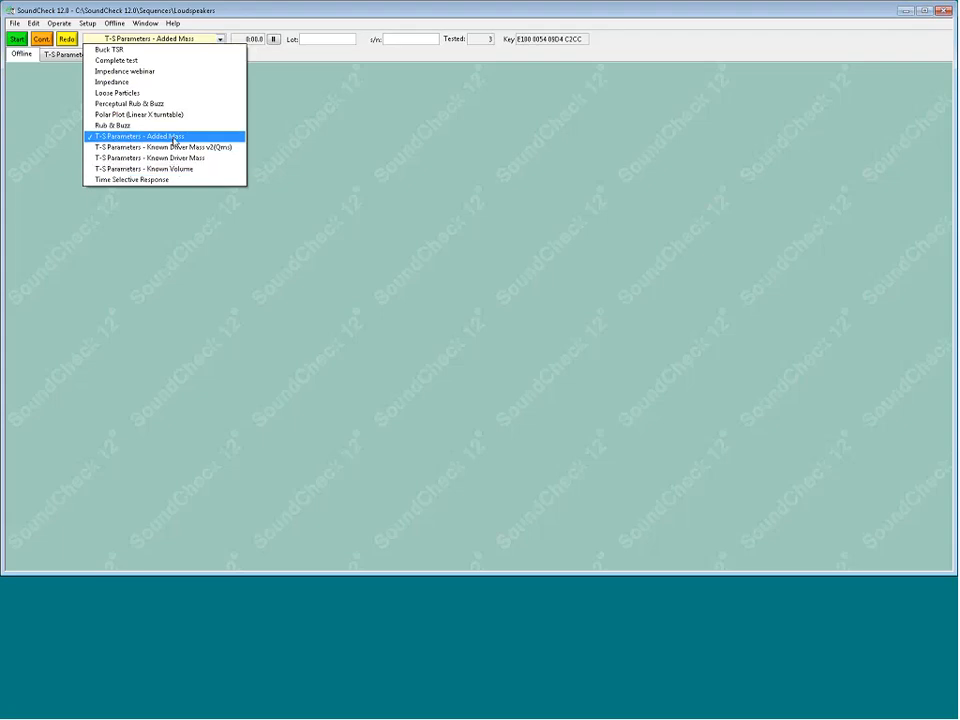
click(174, 140)
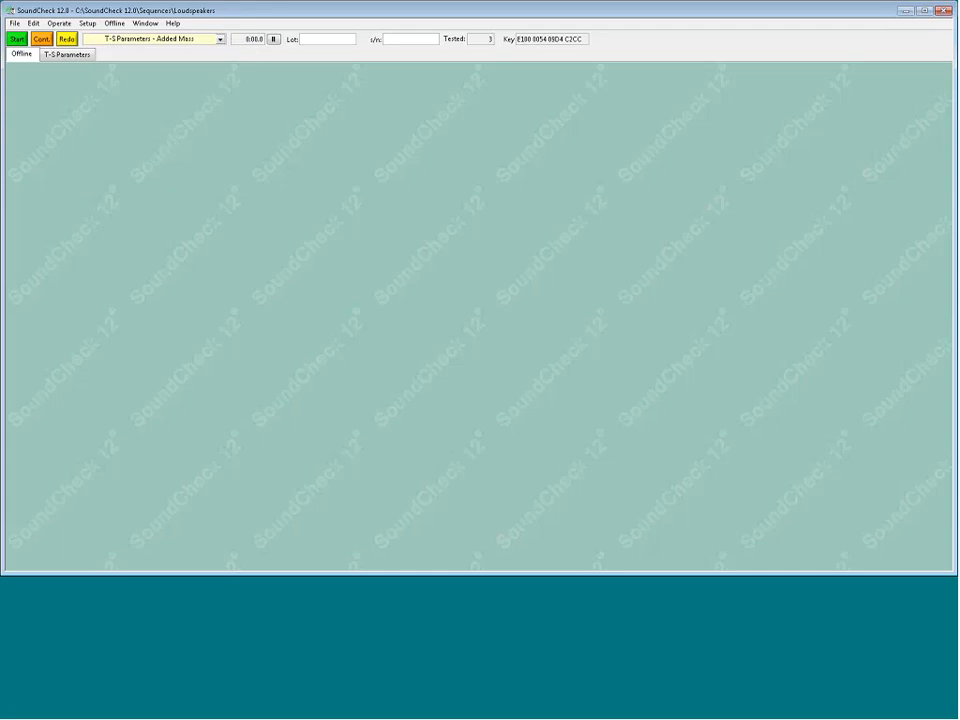
click(18, 40)
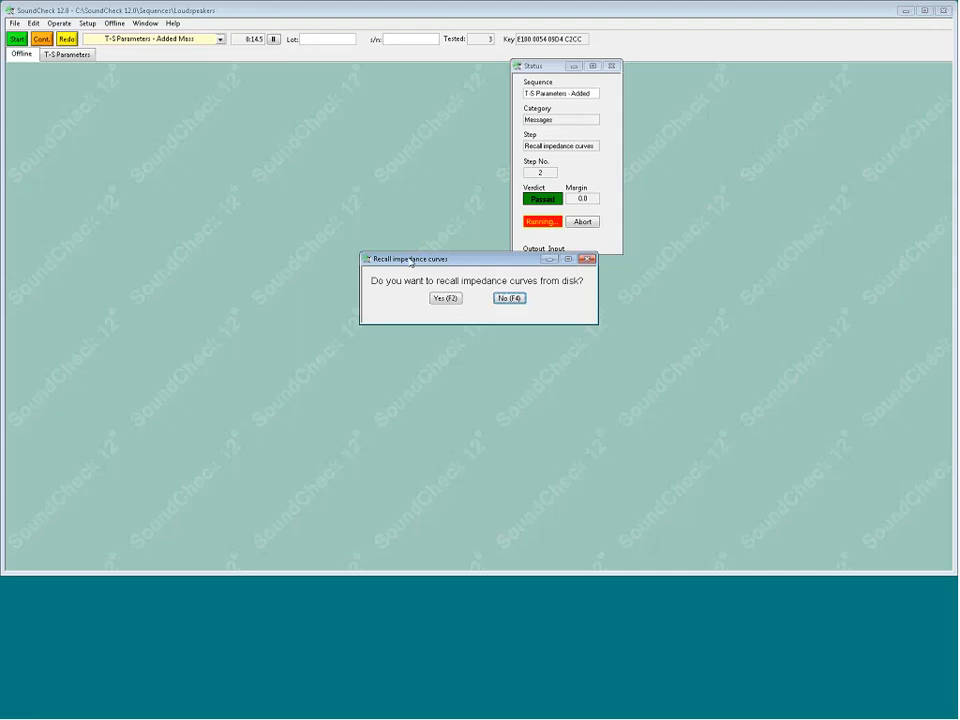
click(447, 299)
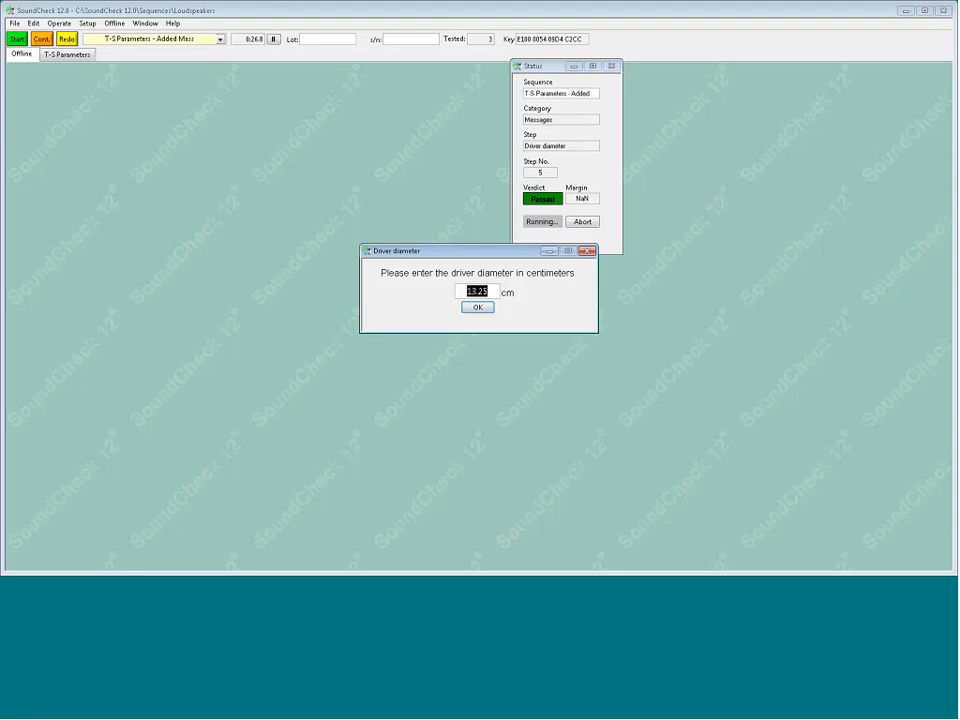
Complete the sequence prompts with a 13.25 cm driver diameter, the minimum impedance as DC resistance, and a 3.62 g added mass.
drag(446, 259, 408, 259)
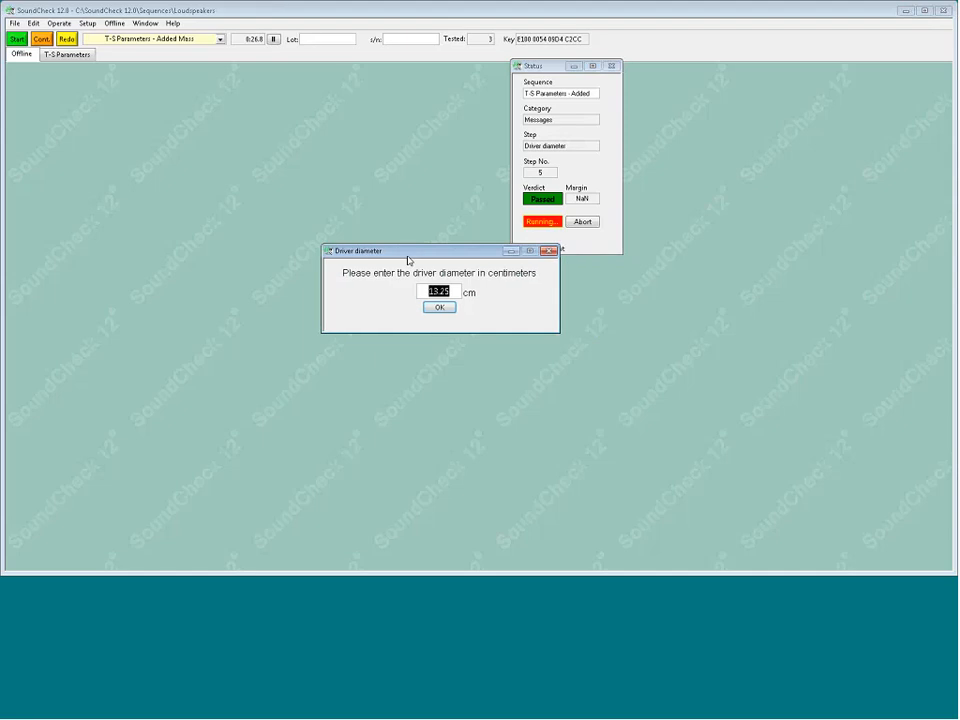
click(437, 309)
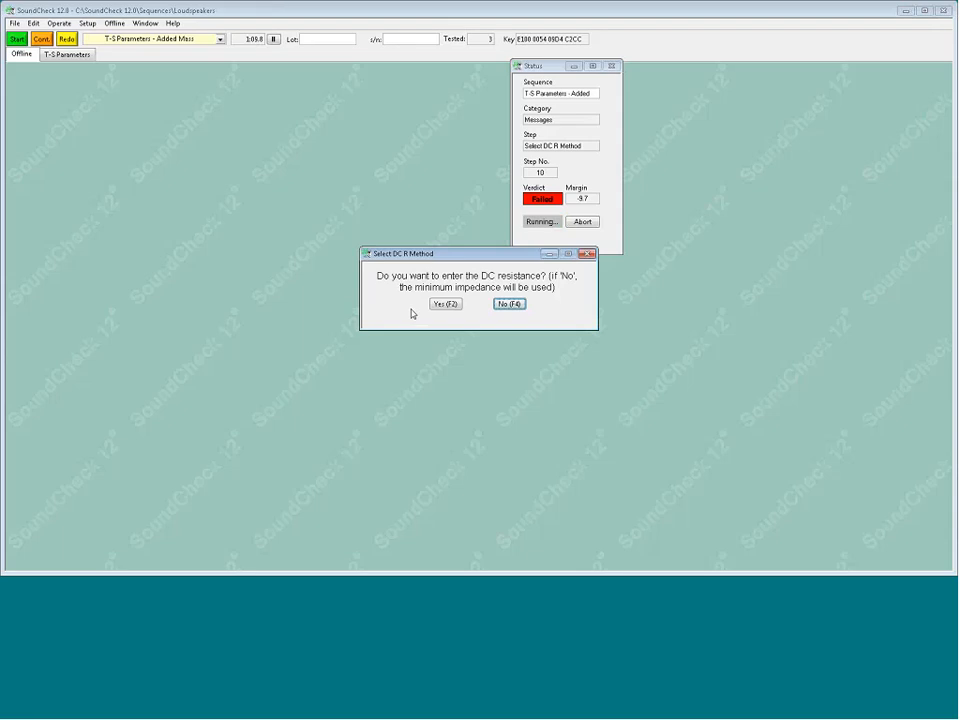
click(516, 309)
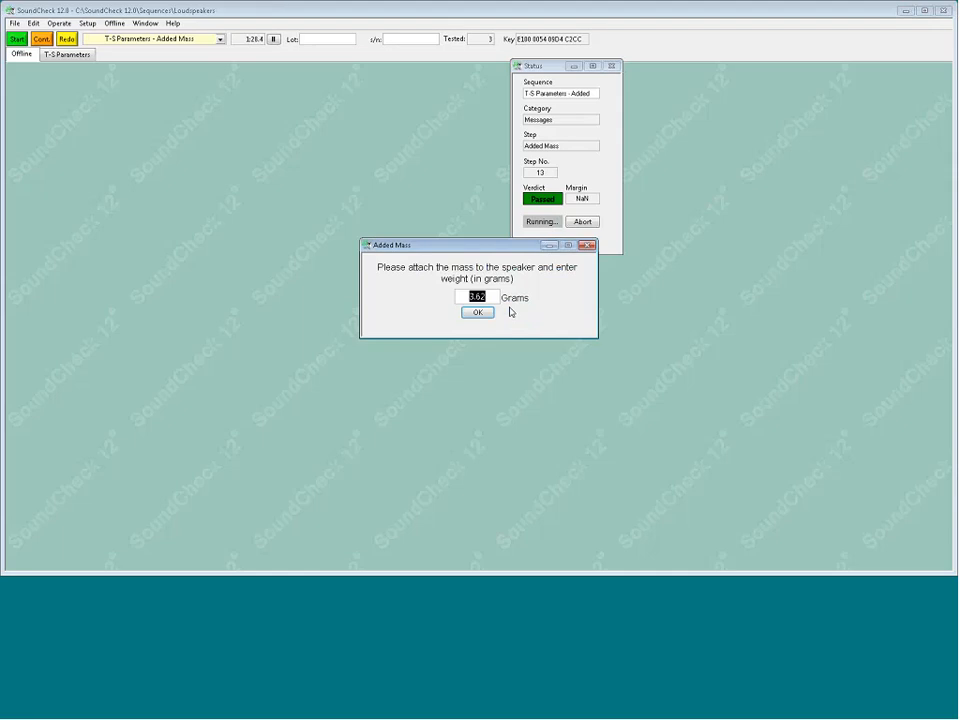
click(478, 313)
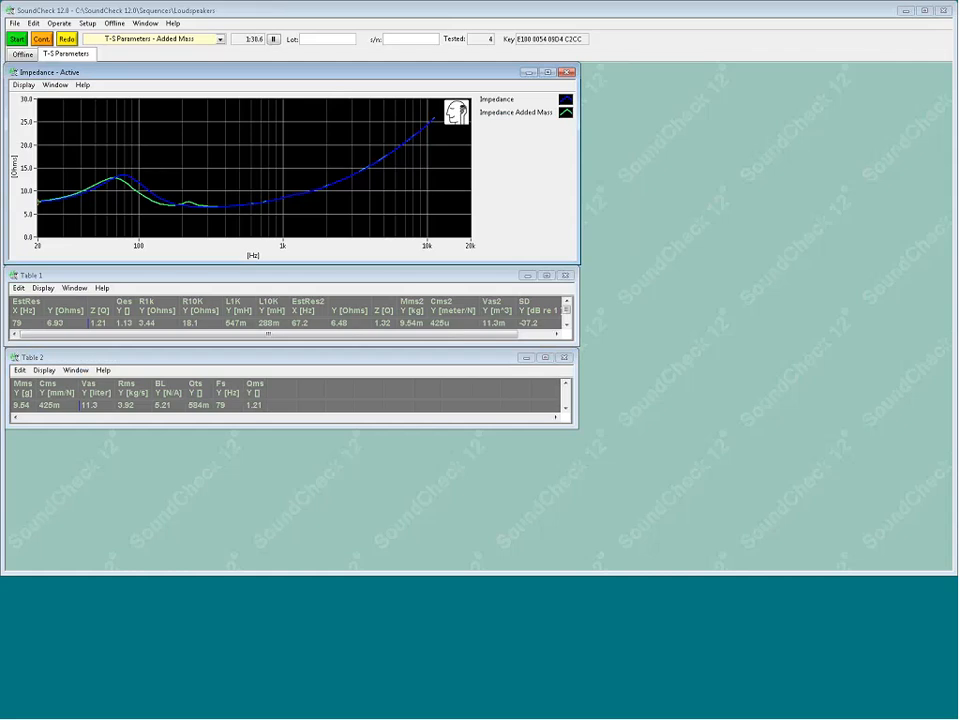
click(28, 323)
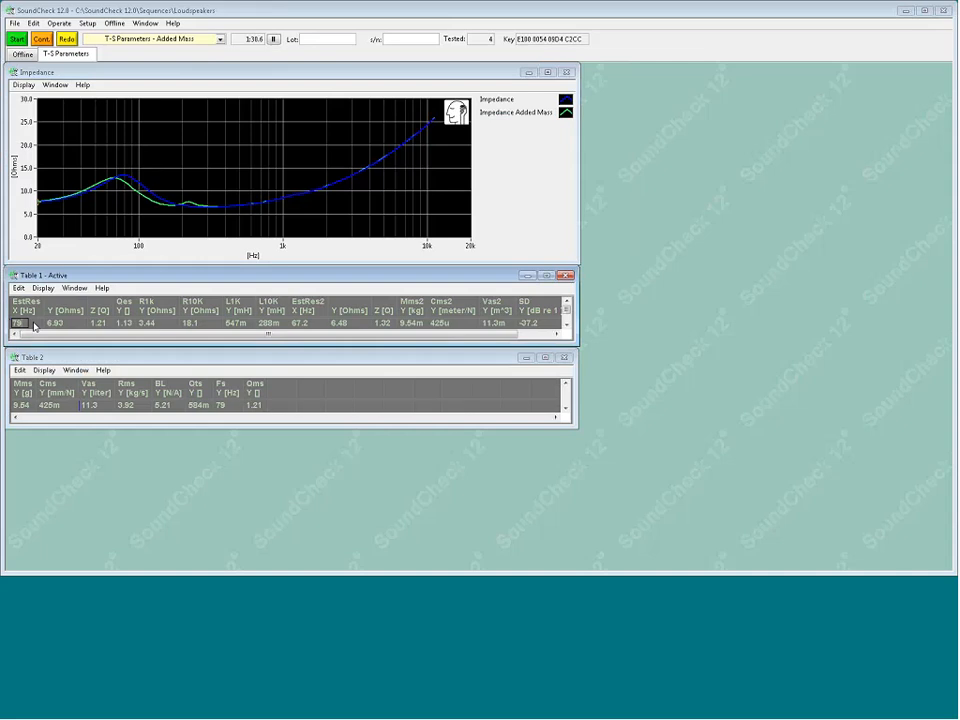
double_click(33, 324)
Open the Calculate Delta Mass Parameters step from the sequence, uncover its equations and apply them to compute the desired results.
click(87, 23)
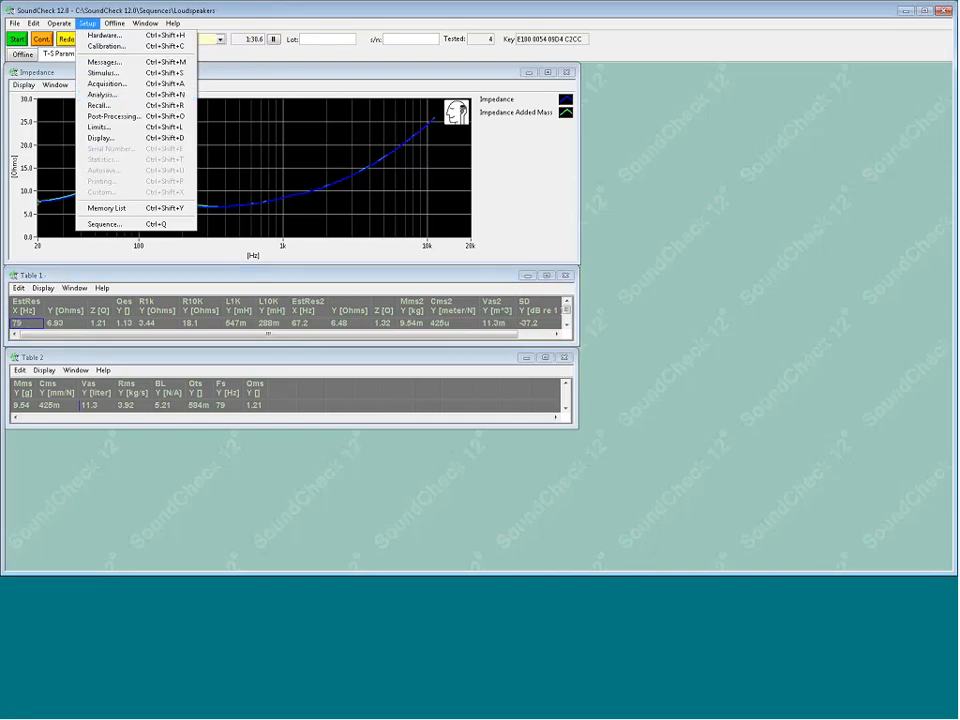
click(138, 224)
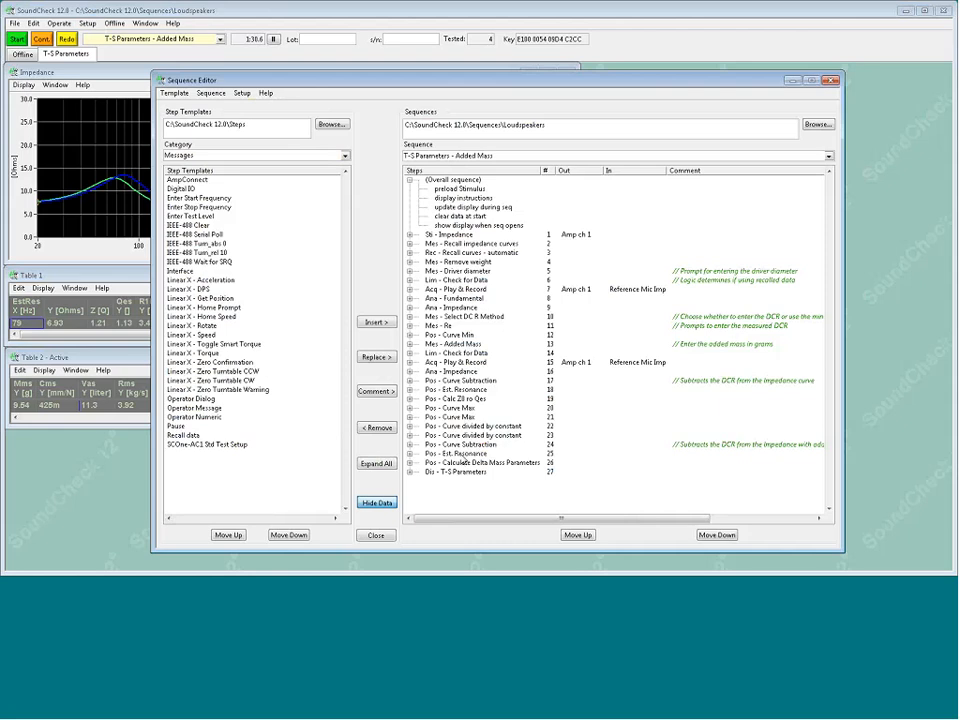
click(462, 464)
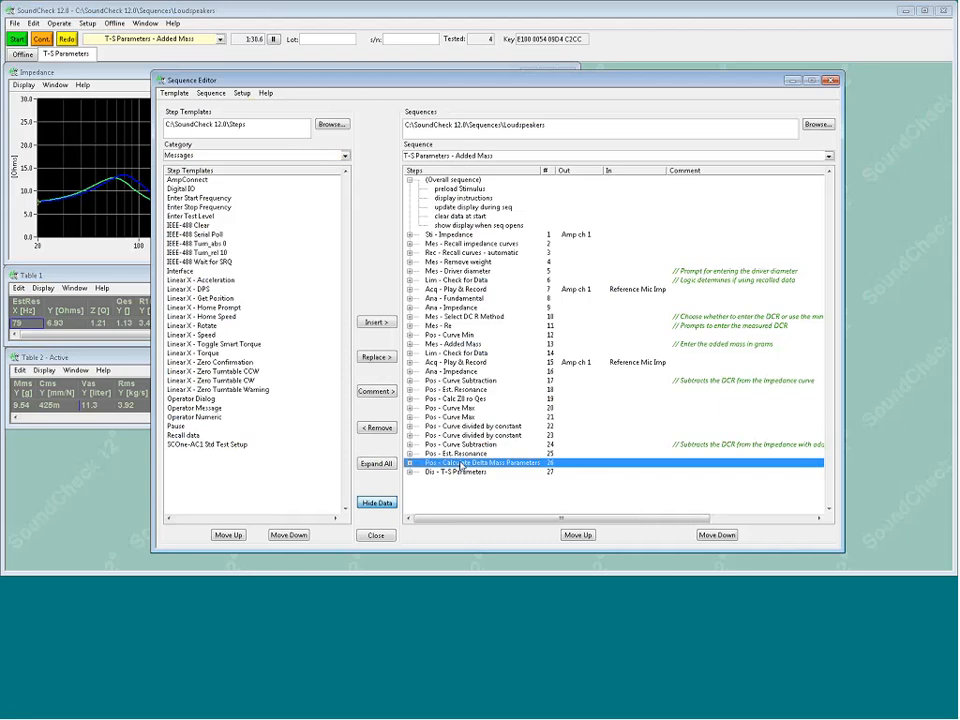
double_click(462, 465)
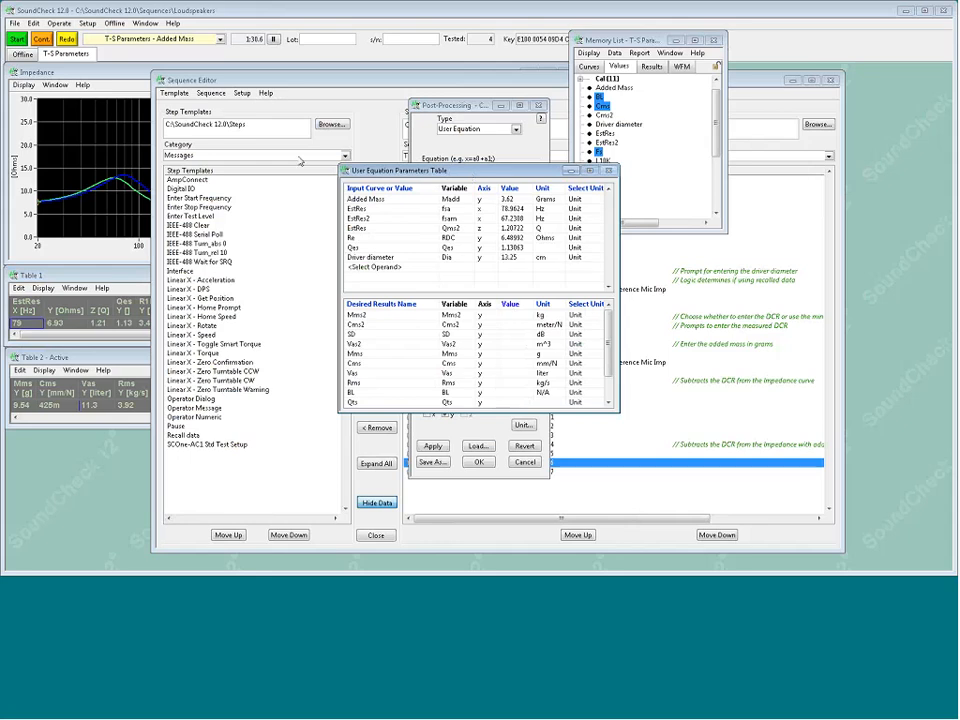
drag(474, 175, 253, 148)
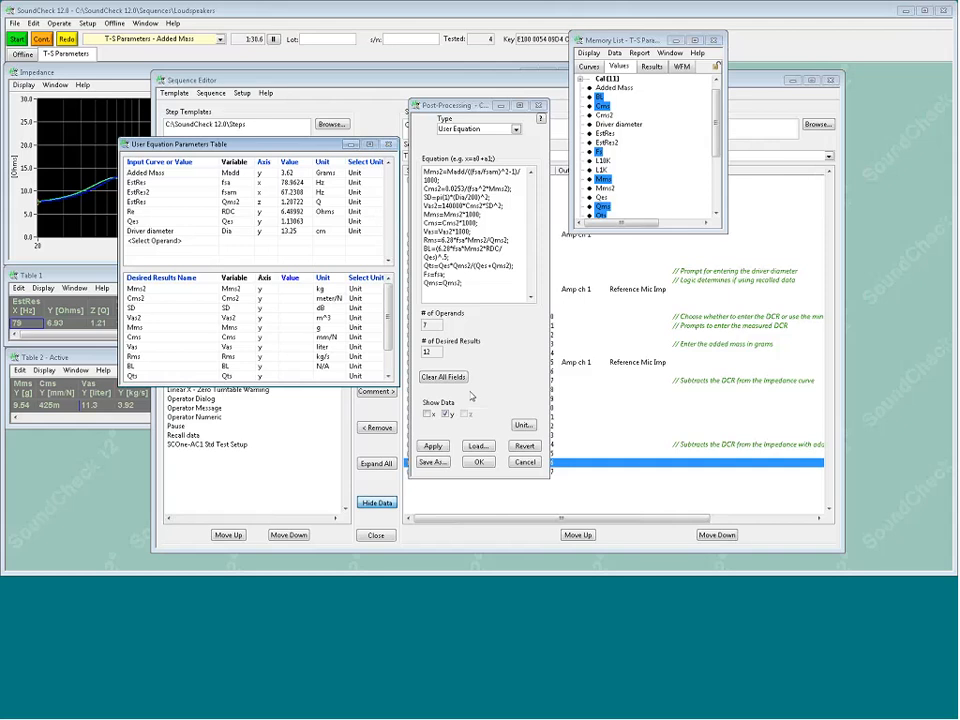
click(432, 446)
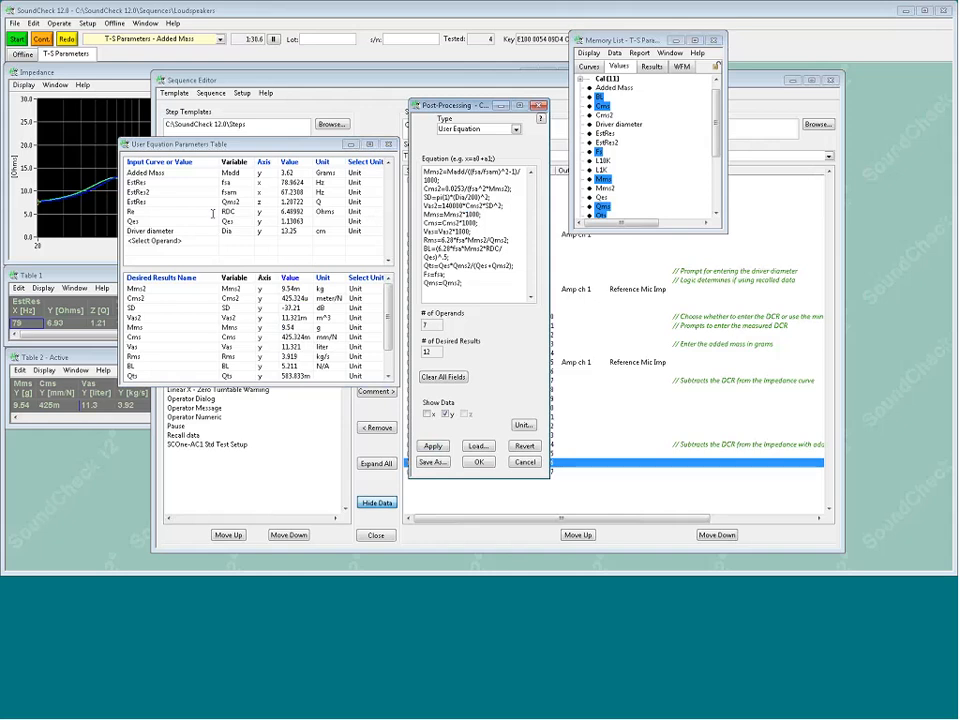
Replace the Re operand of the RDC variable with a user-defined constant of 7, apply it, and close the sequence editor.
click(212, 212)
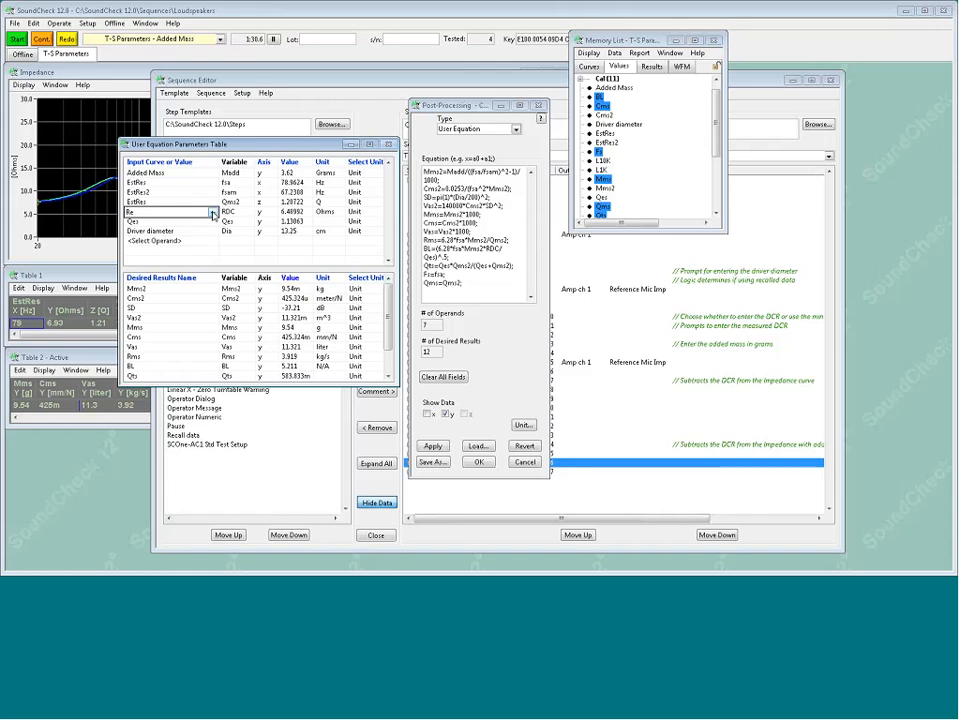
click(212, 214)
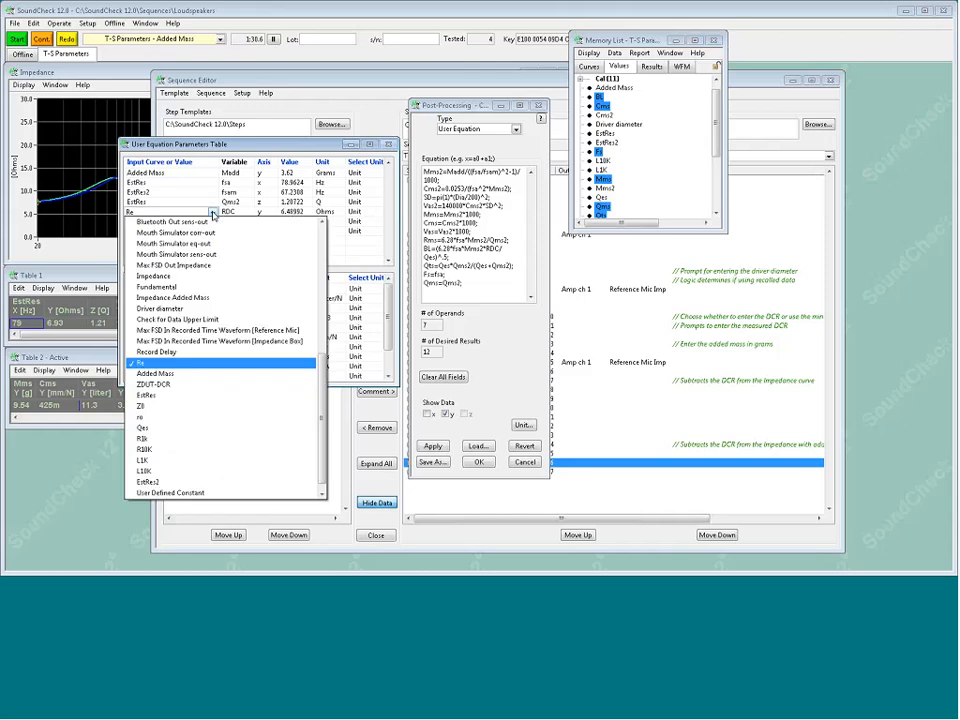
click(227, 497)
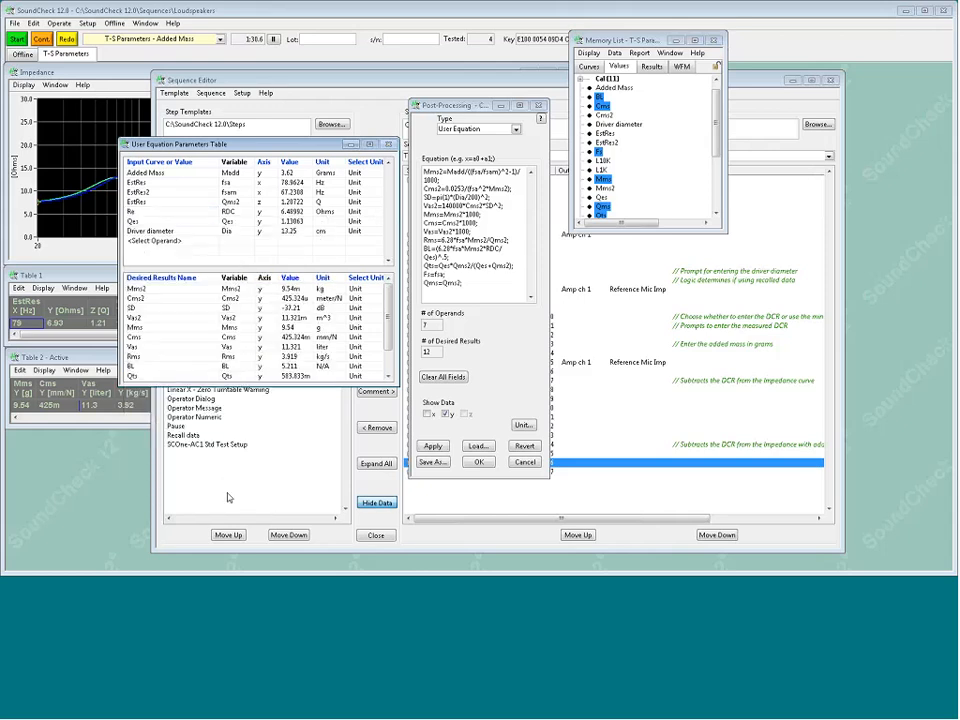
double_click(303, 211)
key(BackSpace)
key(BackSpace)
key(BackSpace)
key(BackSpace)
key(BackSpace)
key(BackSpace)
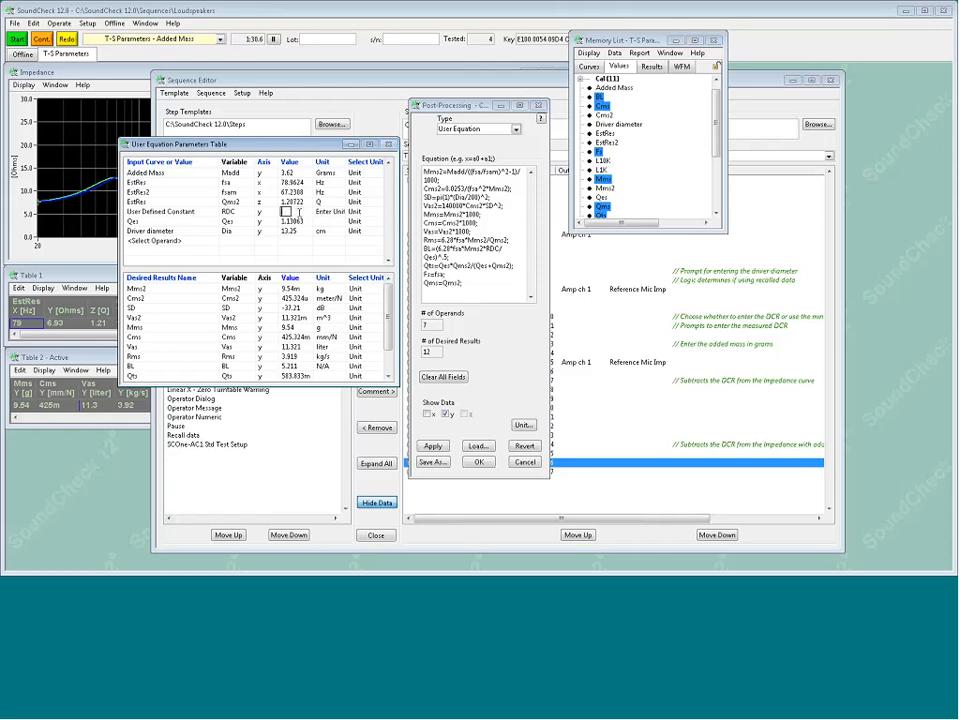
text(7)
key(Return)
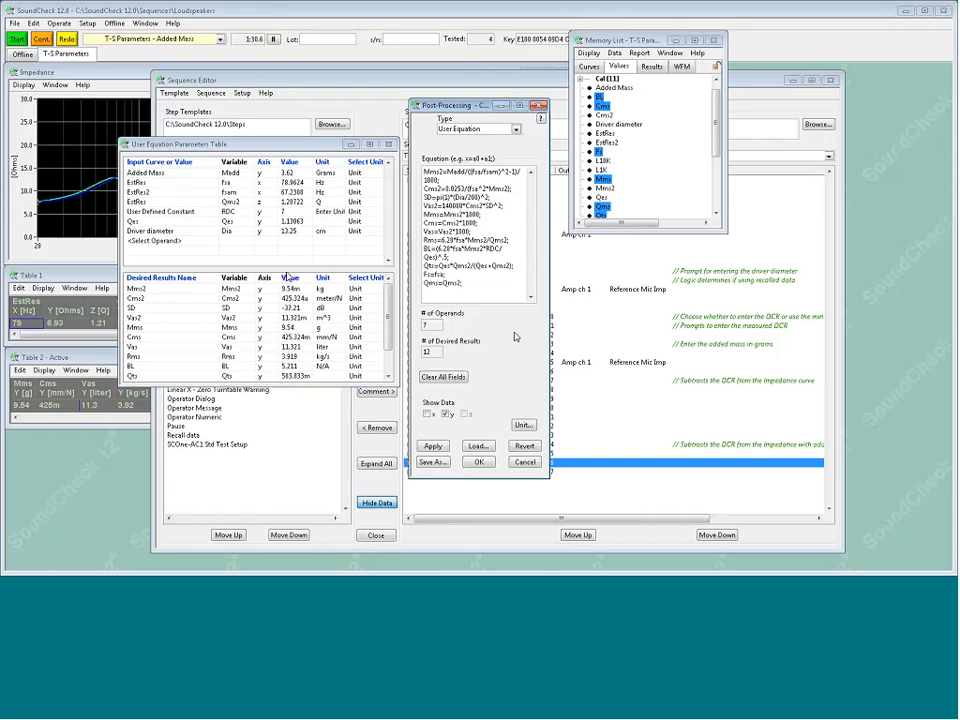
click(432, 446)
click(480, 462)
click(376, 535)
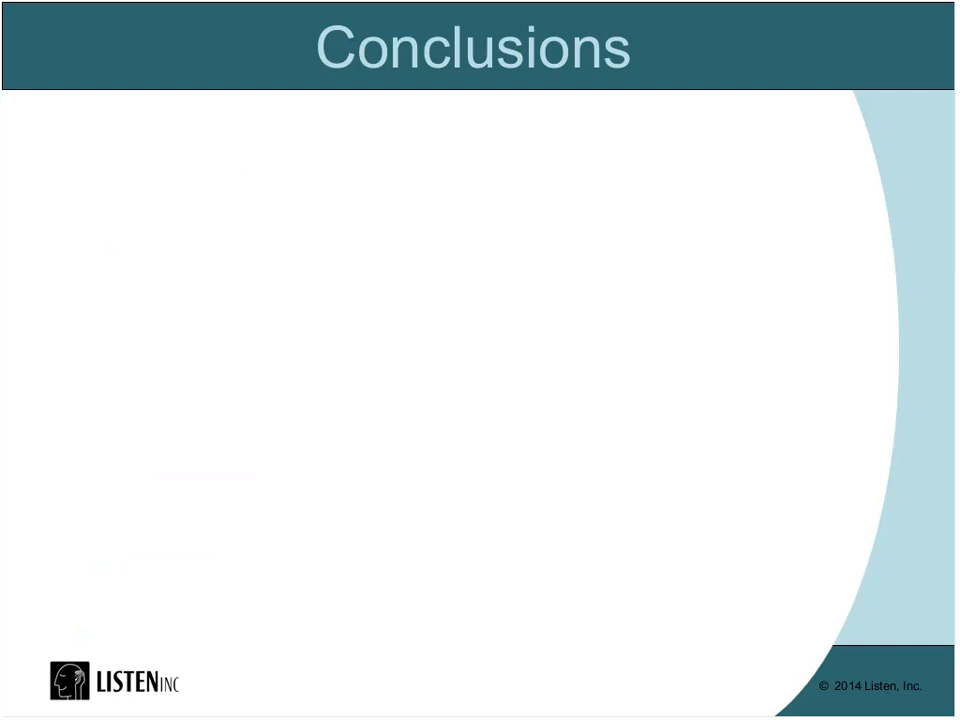
key(Right)
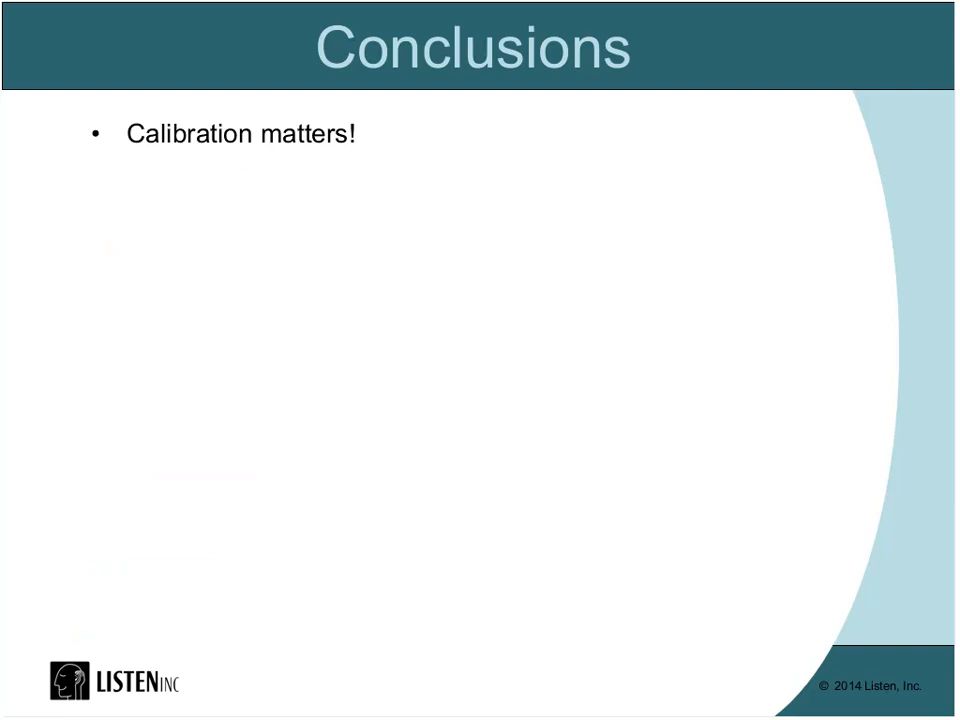
key(Right)
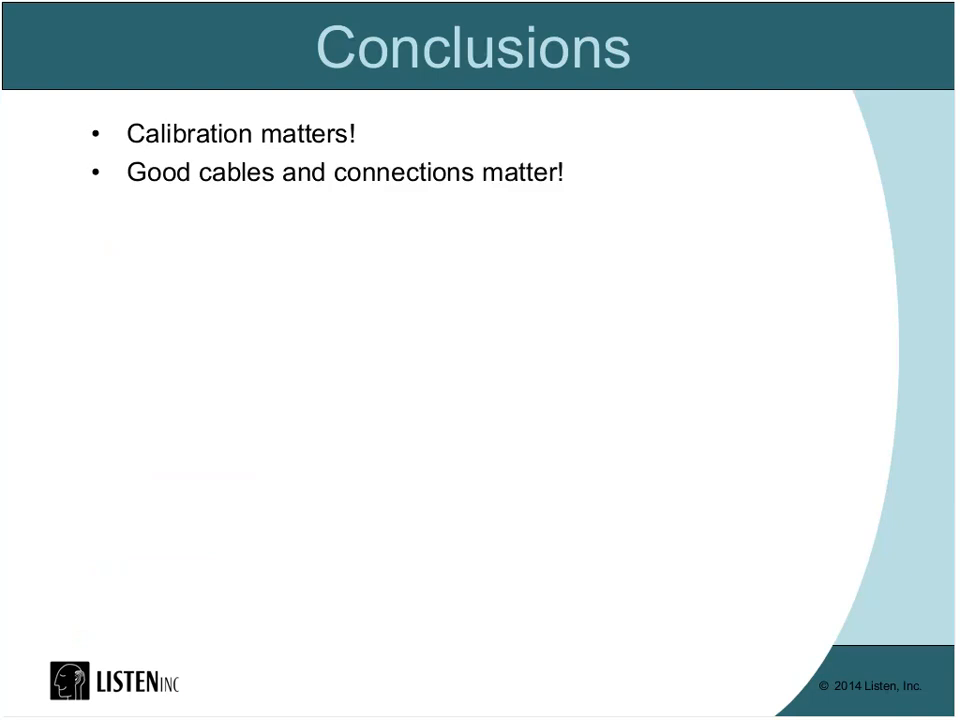